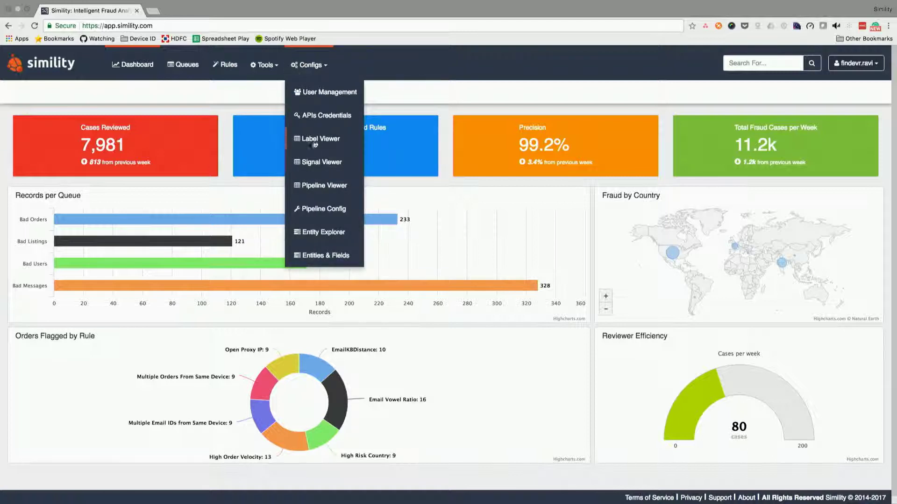
Step: Open Entity Explorer from the Configs menu to reach the blank new-entity form
{"action": "left_click", "coordinate": [304, 232]}
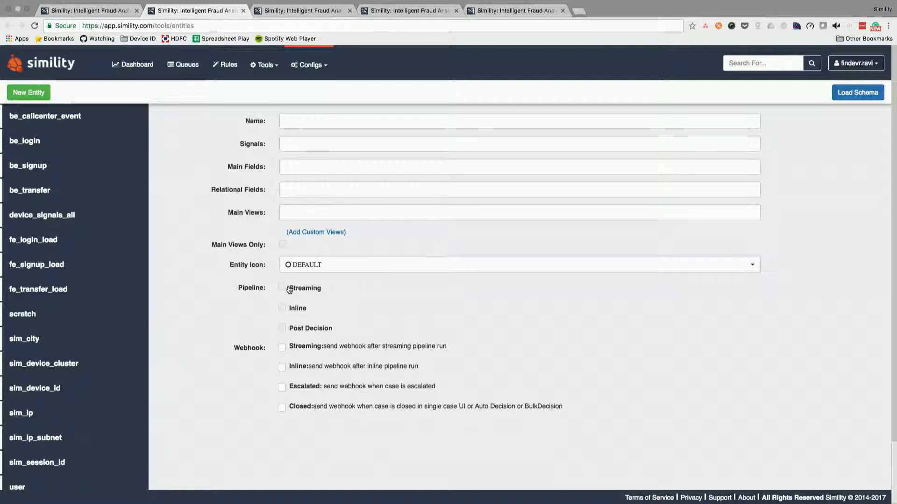
Step: Open the Queues page in a new background browser tab
{"action": "middle_click", "coordinate": [193, 66]}
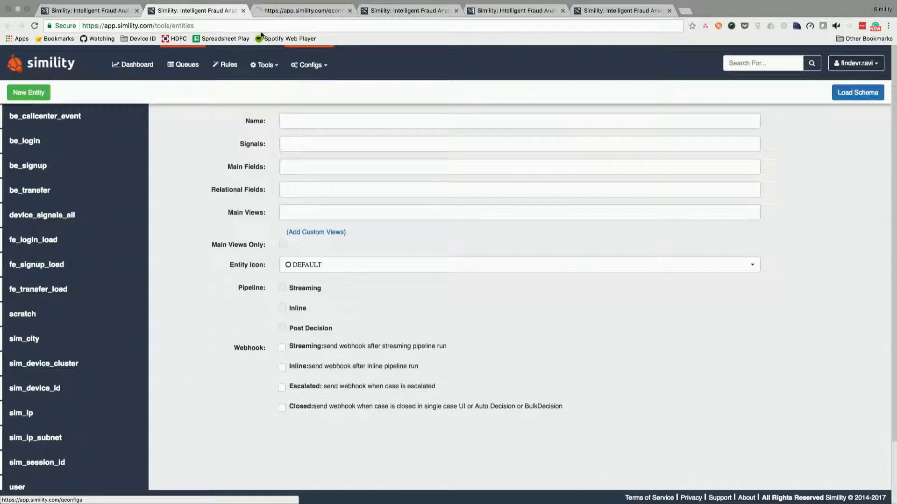
Step: Switch to the Queues tab and open WiredTransferQ with its 11 open cases
{"action": "left_click", "coordinate": [286, 10]}
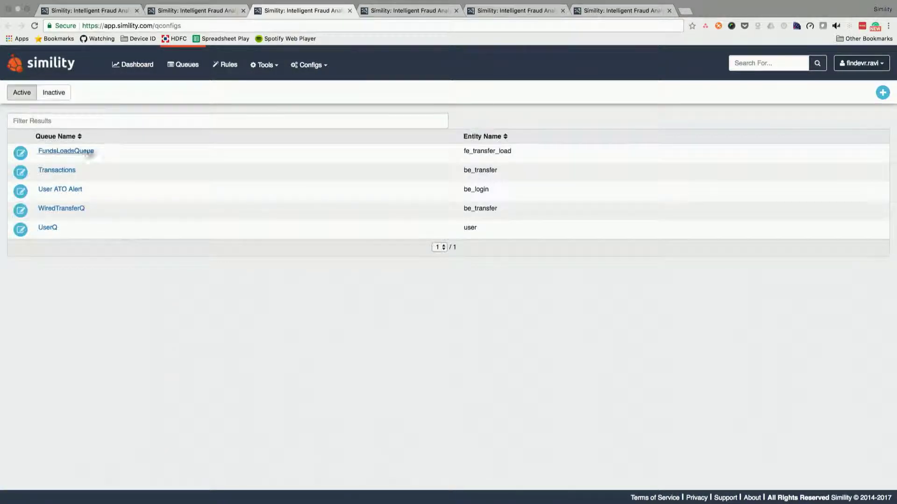
{"action": "left_click", "coordinate": [73, 211]}
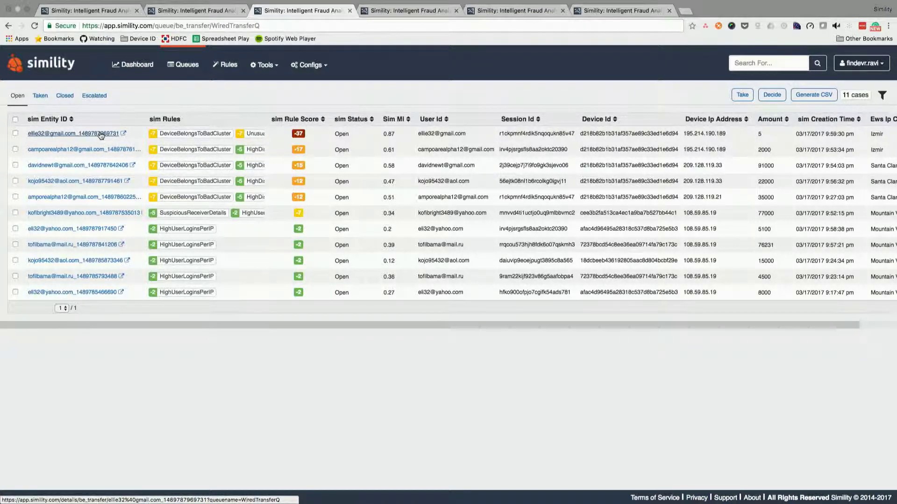
Step: Open the first WiredTransferQ case and center its link graph around the top user node
{"action": "left_click", "coordinate": [101, 134]}
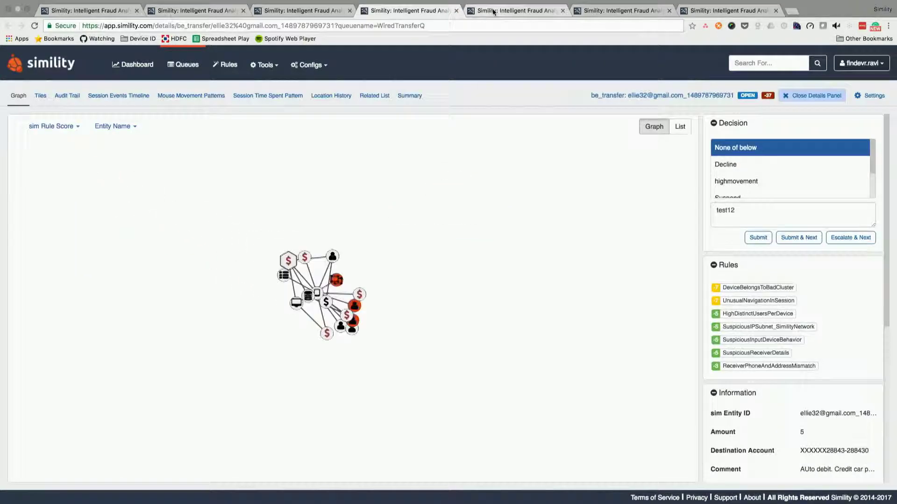
{"action": "left_click", "coordinate": [496, 11]}
{"action": "left_click", "coordinate": [596, 9]}
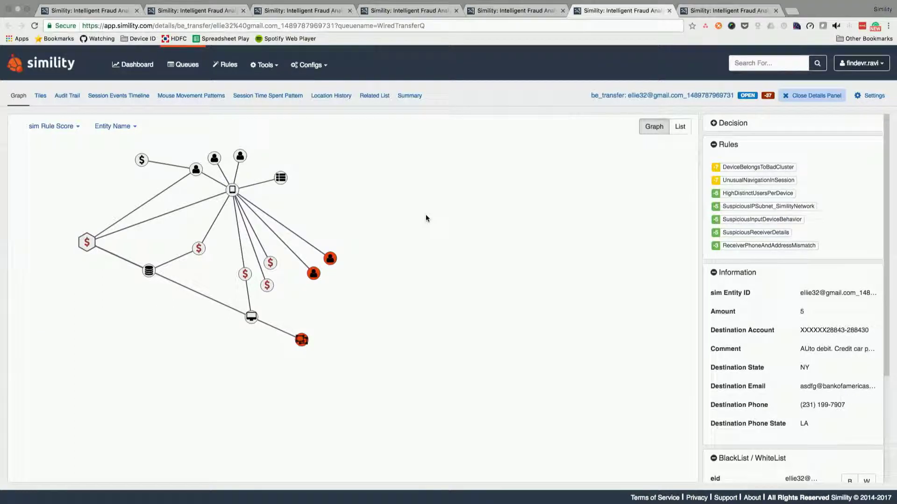
{"action": "left_click_drag", "start_coordinate": [418, 217], "coordinate": [497, 265]}
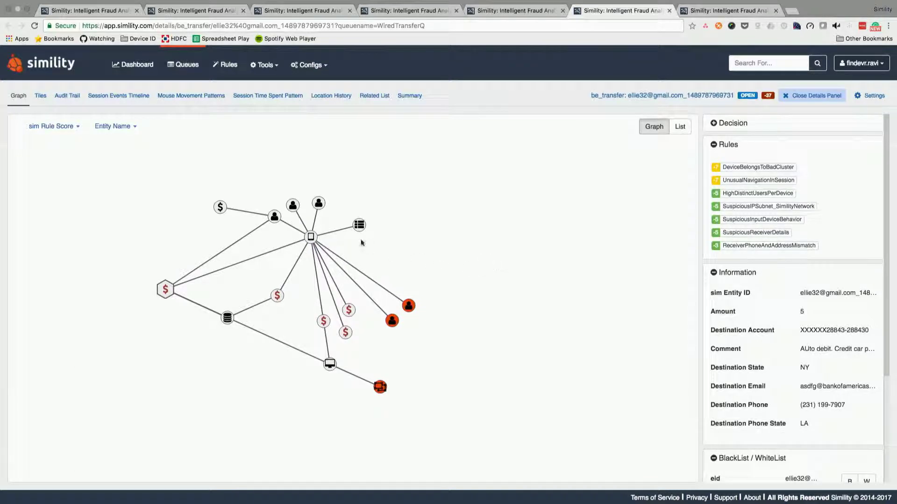
{"action": "left_click_drag", "start_coordinate": [318, 203], "coordinate": [316, 198]}
{"action": "left_click", "coordinate": [314, 199]}
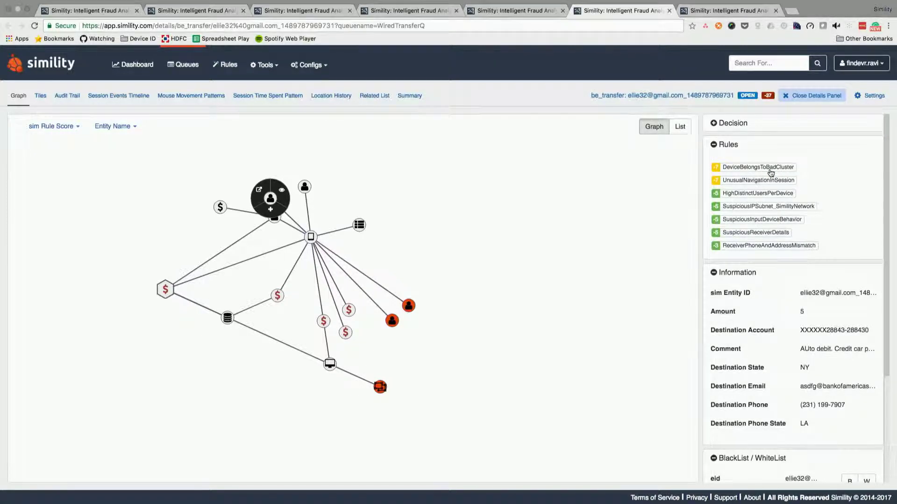
Step: Expand the device-cluster node to add its three linked devices, moving one to the right
{"action": "mouse_move", "coordinate": [361, 226]}
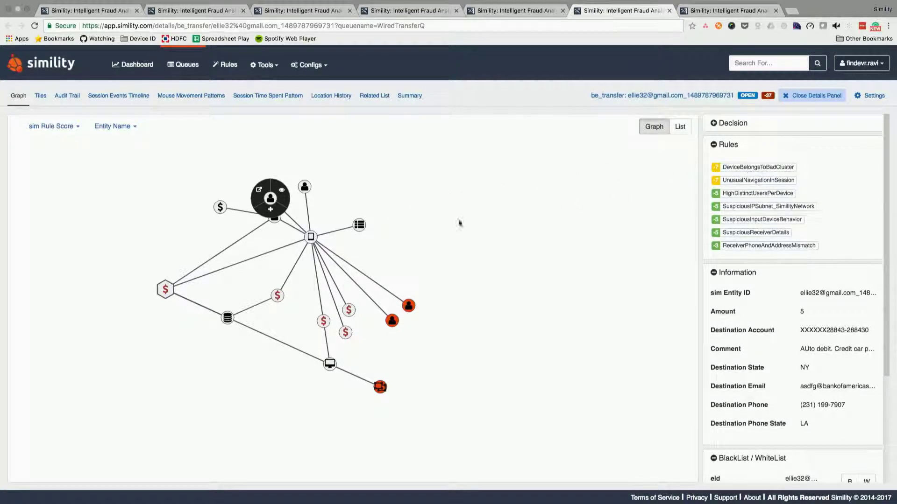
{"action": "left_click", "coordinate": [359, 225]}
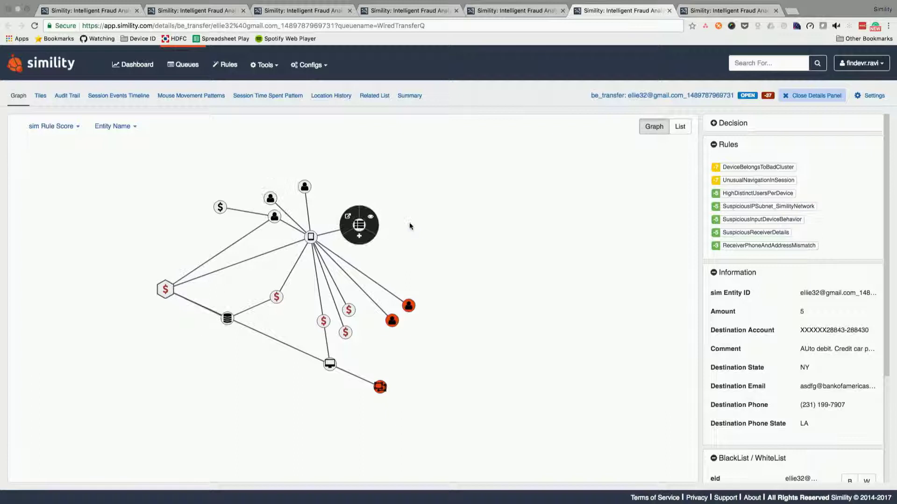
{"action": "left_click", "coordinate": [359, 236]}
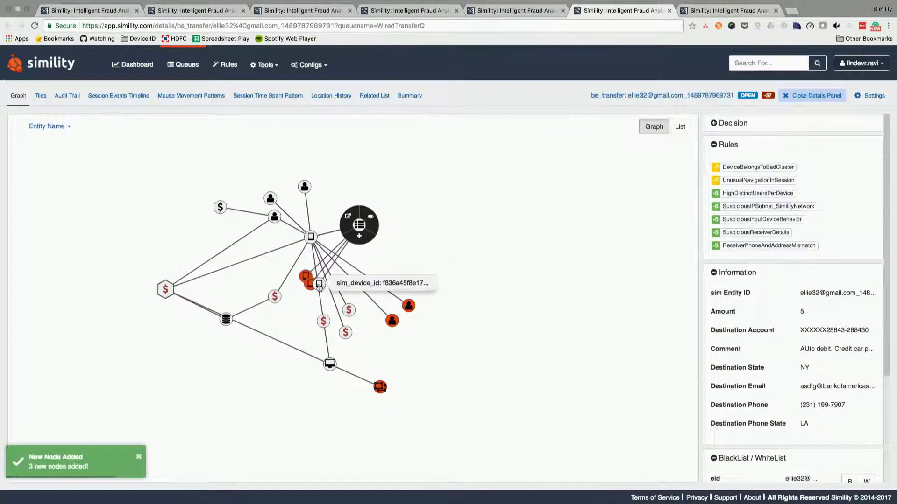
{"action": "left_click", "coordinate": [443, 268]}
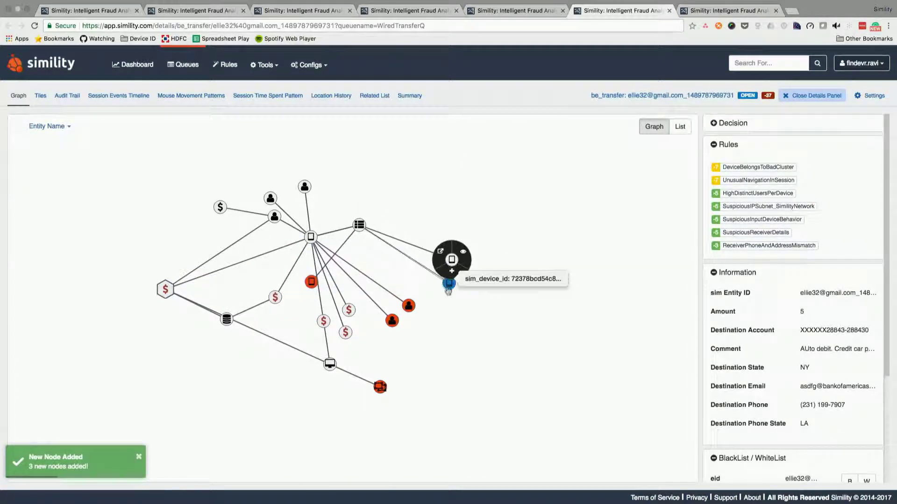
{"action": "left_click_drag", "start_coordinate": [311, 281], "coordinate": [447, 293]}
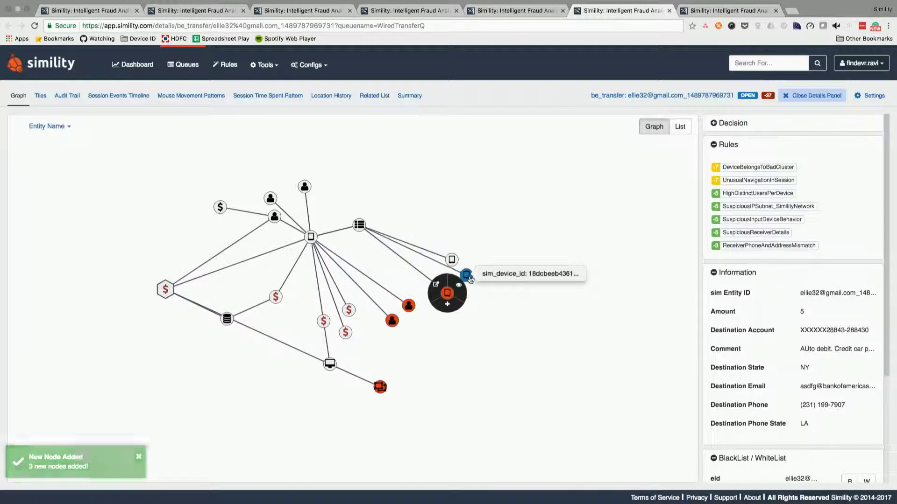
{"action": "left_click", "coordinate": [565, 280]}
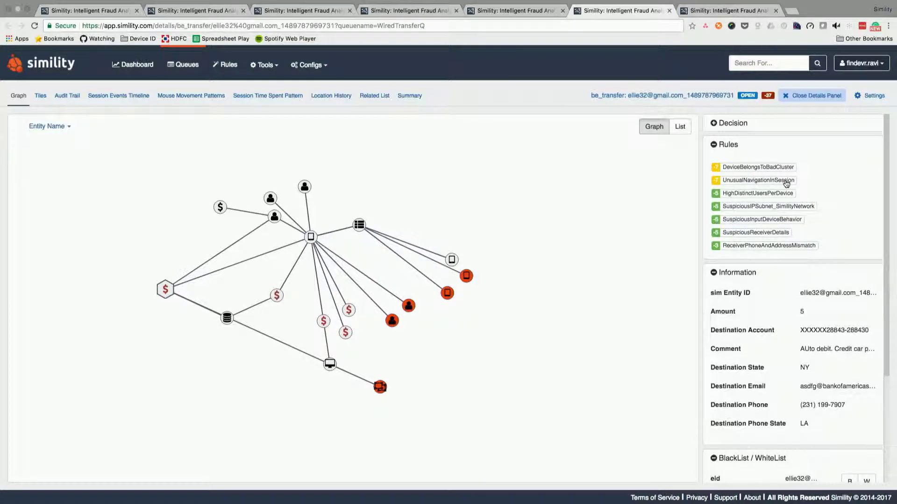
Step: Show the Session Events Timeline charting twelve events from fe_login_load to be_logout
{"action": "left_click", "coordinate": [134, 102]}
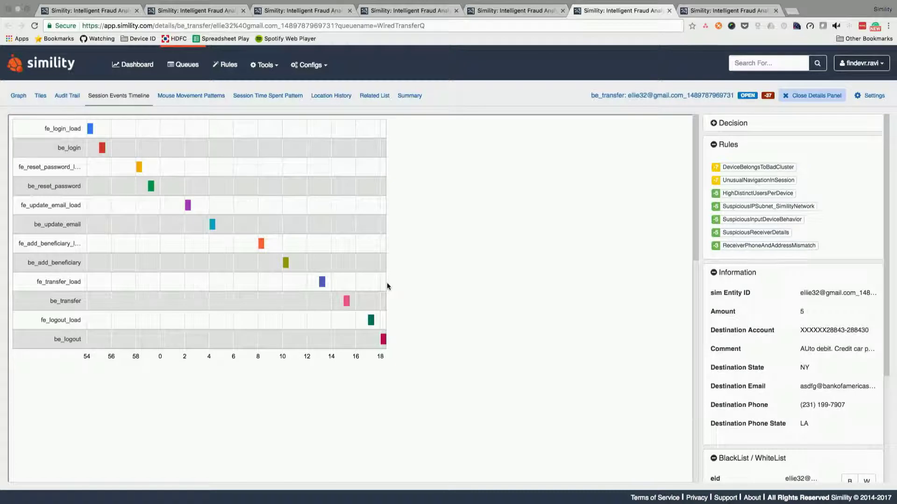
Step: View the Session Time Spent Pattern chart, then the Mouse Movement Patterns chart
{"action": "left_click", "coordinate": [286, 102]}
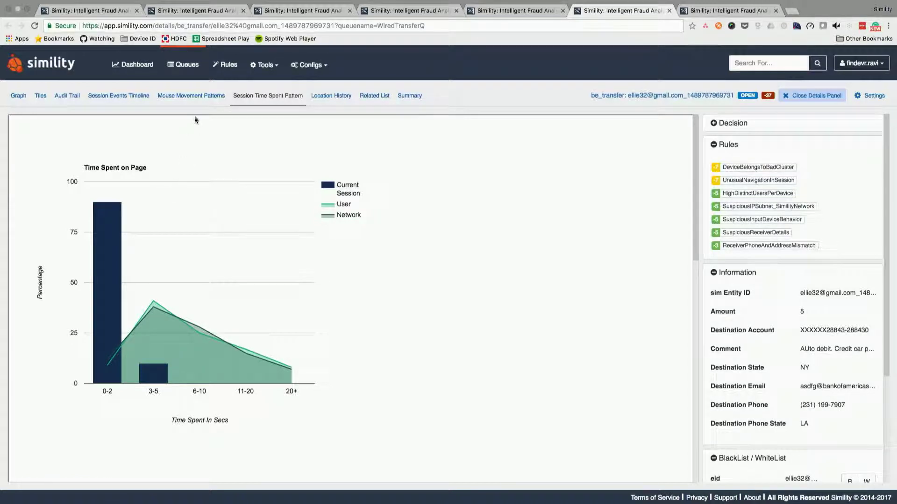
{"action": "left_click", "coordinate": [189, 95]}
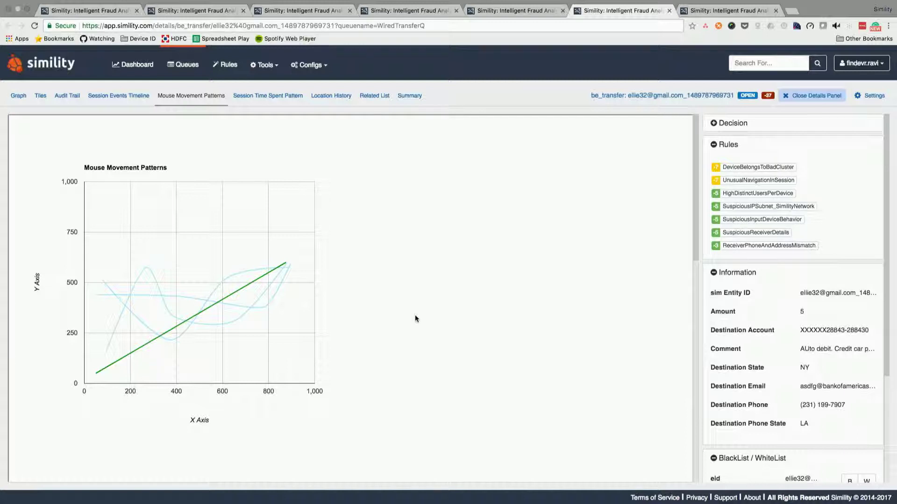
Step: Show the Location History map with US West Coast and eastern Mediterranean markers
{"action": "left_click", "coordinate": [331, 97]}
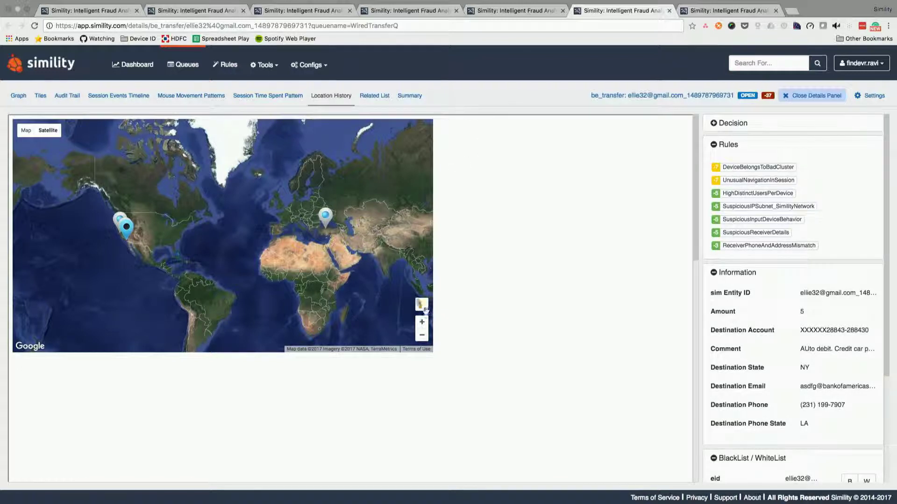
Step: Zoom and pan the location map onto the North American pins, then return to Graph
{"action": "left_click", "coordinate": [422, 325]}
{"action": "left_click_drag", "start_coordinate": [229, 286], "coordinate": [298, 283]}
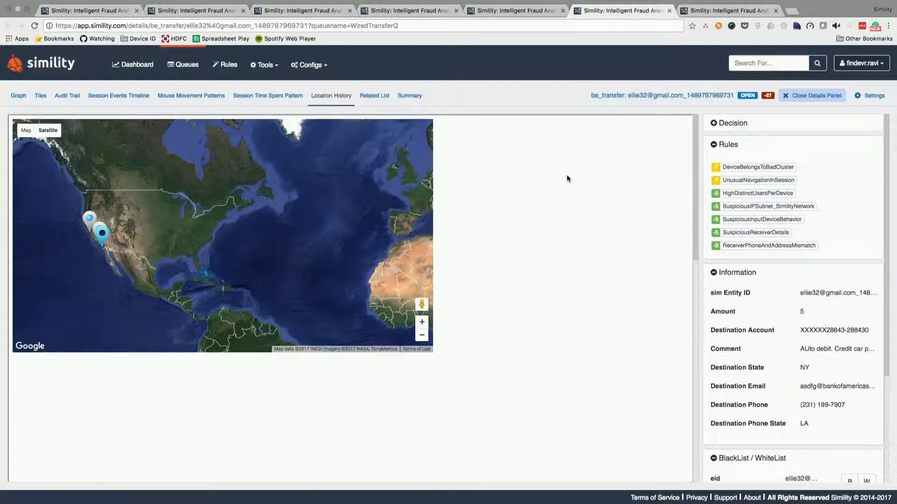
{"action": "left_click", "coordinate": [18, 97]}
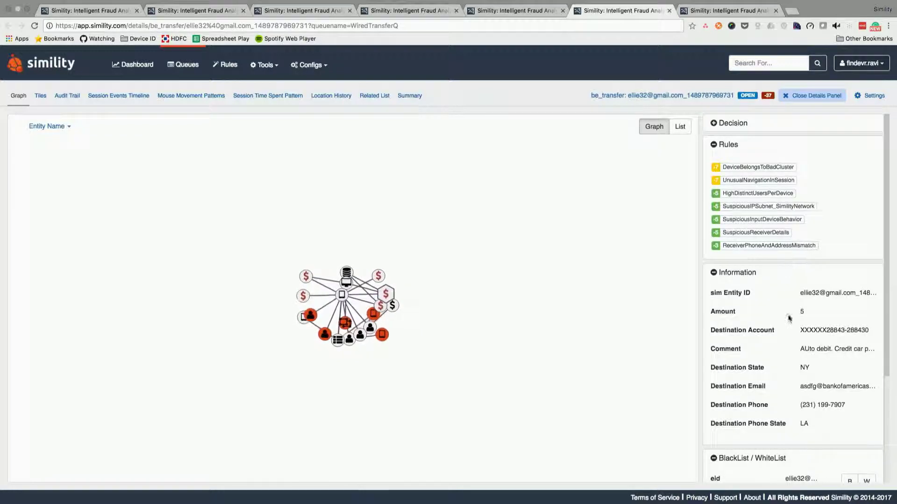
Step: Drag device, IP-subnet and transfer nodes apart and try expanding the 195.214.190 subnet node
{"action": "scroll", "coordinate": [786, 263], "scroll_direction": "down", "scroll_amount": 2}
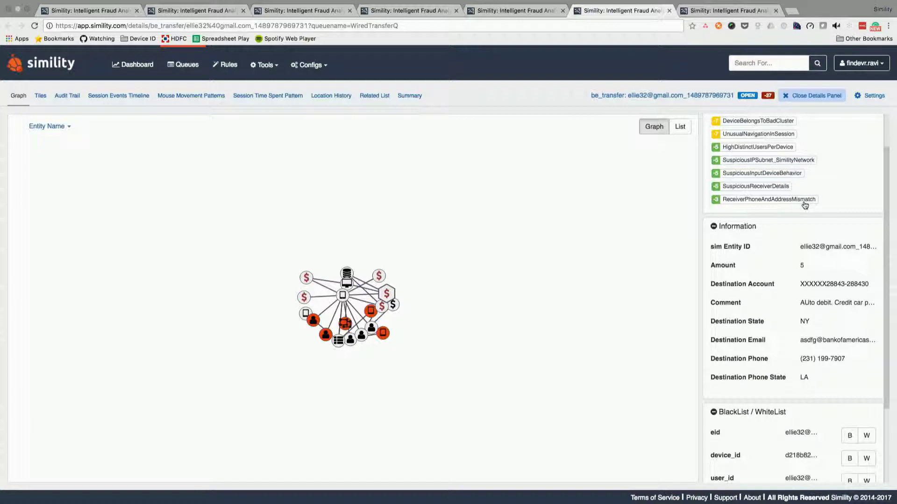
{"action": "scroll", "coordinate": [805, 205], "scroll_direction": "down", "scroll_amount": 1}
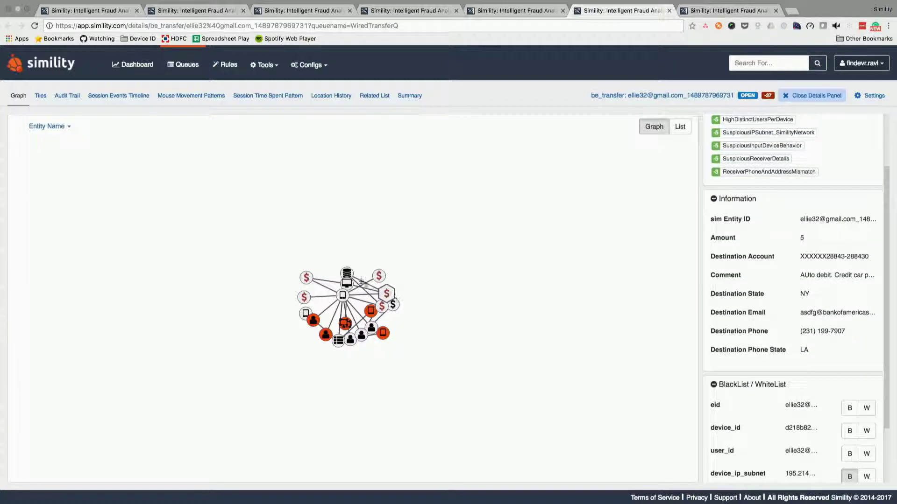
{"action": "mouse_move", "coordinate": [344, 299]}
{"action": "left_click_drag", "start_coordinate": [343, 299], "coordinate": [223, 256]}
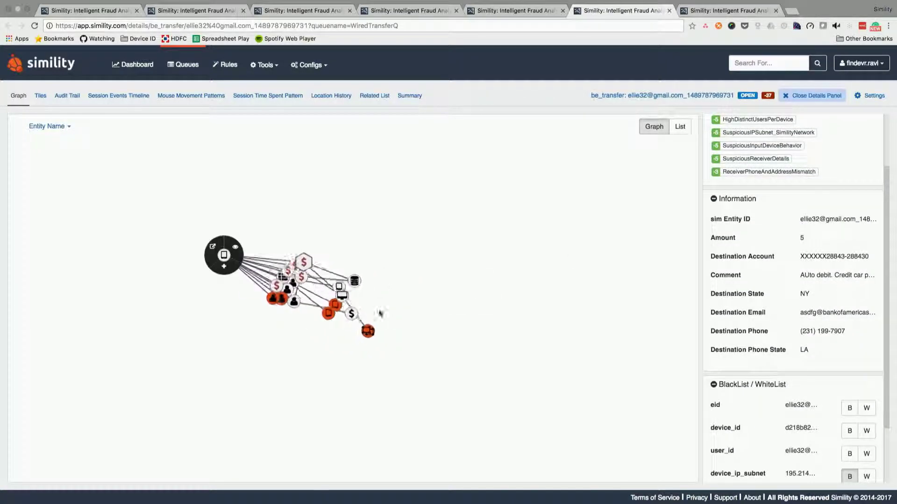
{"action": "left_click_drag", "start_coordinate": [339, 292], "coordinate": [376, 254]}
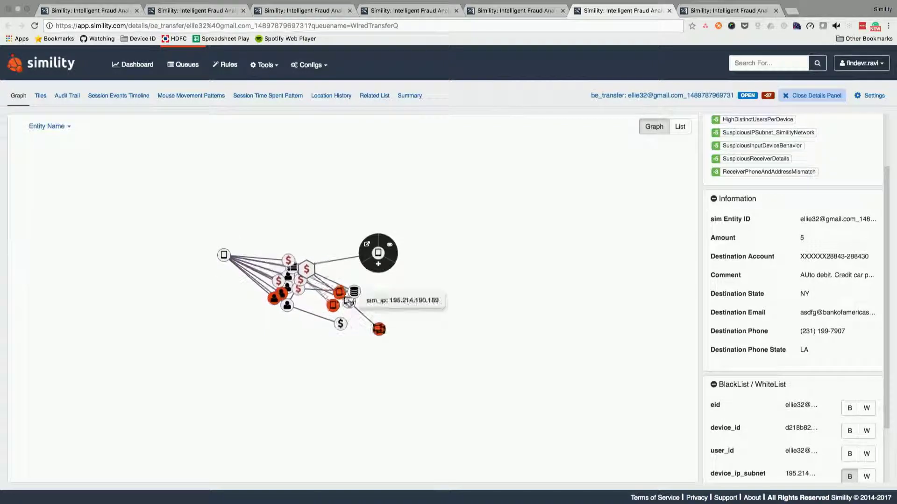
{"action": "left_click_drag", "start_coordinate": [354, 304], "coordinate": [386, 351]}
{"action": "left_click_drag", "start_coordinate": [380, 314], "coordinate": [456, 340]}
{"action": "left_click", "coordinate": [458, 351]}
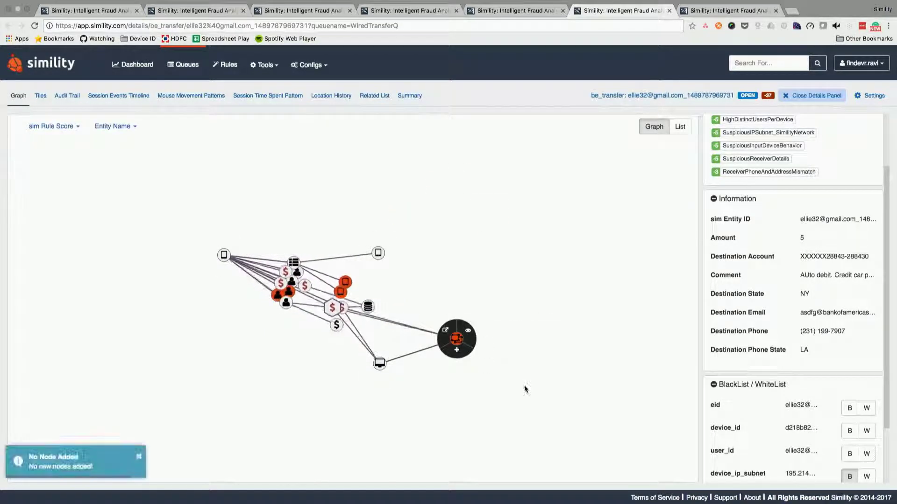
{"action": "left_click_drag", "start_coordinate": [345, 311], "coordinate": [446, 243]}
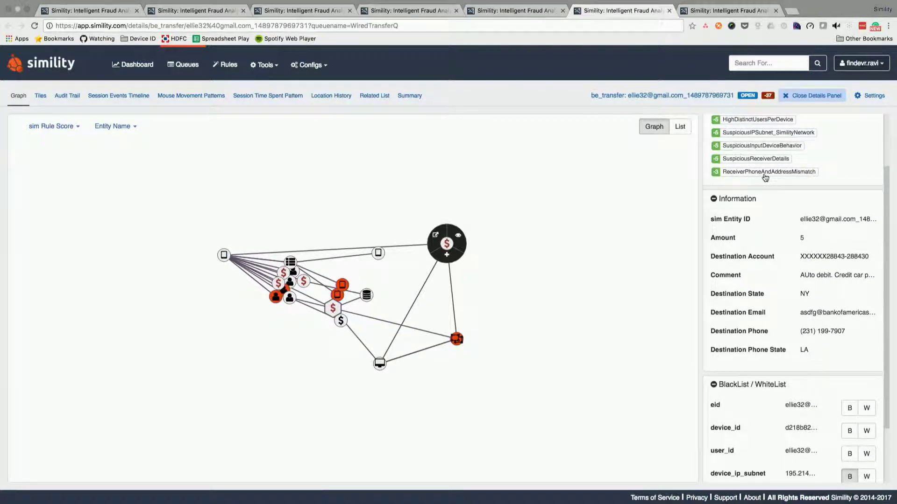
{"action": "scroll", "coordinate": [772, 245], "scroll_direction": "down", "scroll_amount": 2}
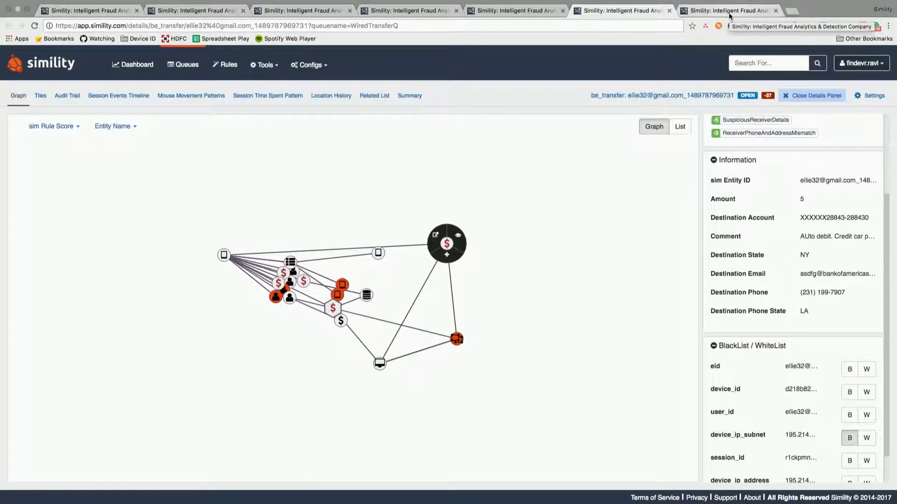
{"action": "scroll", "coordinate": [772, 249], "scroll_direction": "up", "scroll_amount": 4}
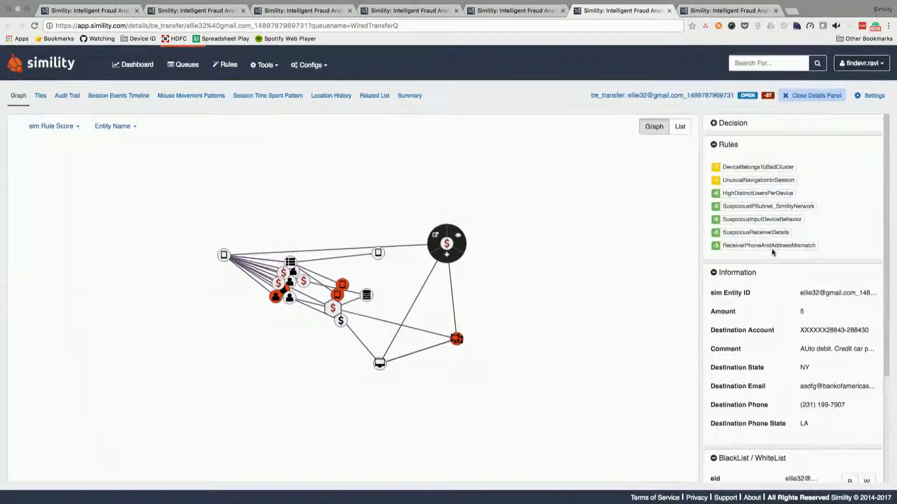
Step: Expand the case's Decision list and browse Suspend and Approve without submitting a decision
{"action": "left_click", "coordinate": [733, 125]}
{"action": "left_click", "coordinate": [756, 180]}
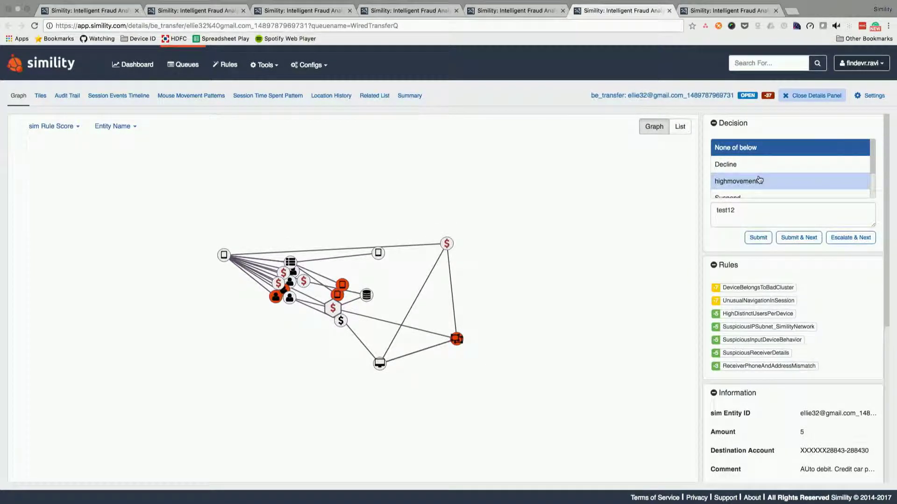
{"action": "scroll", "coordinate": [759, 180], "scroll_direction": "down", "scroll_amount": 1}
{"action": "left_click", "coordinate": [760, 178]}
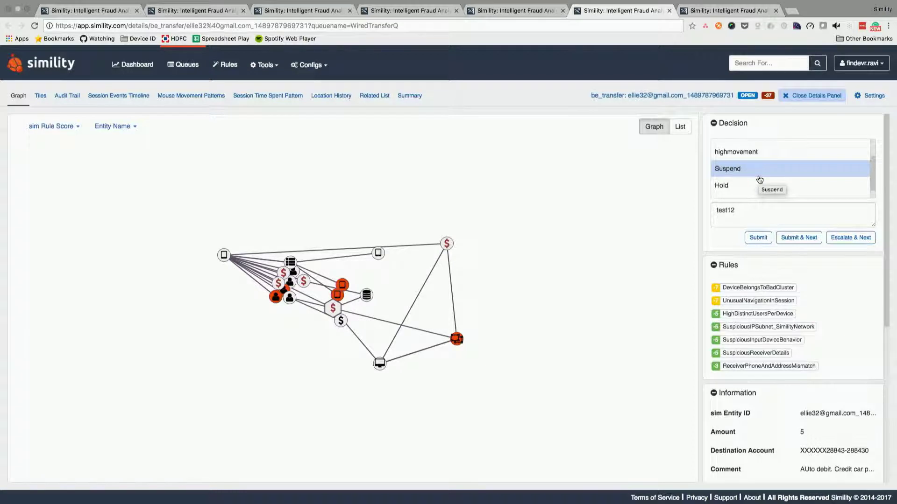
{"action": "scroll", "coordinate": [760, 180], "scroll_direction": "down", "scroll_amount": 2}
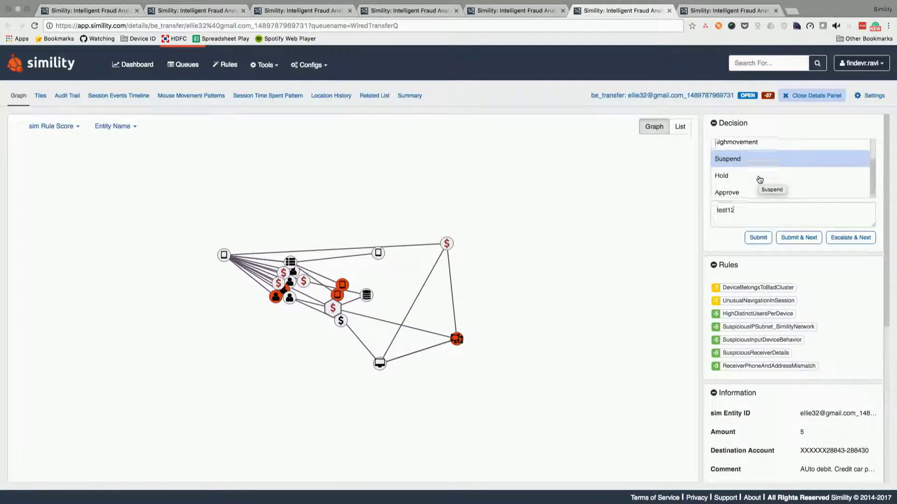
{"action": "left_click", "coordinate": [759, 179]}
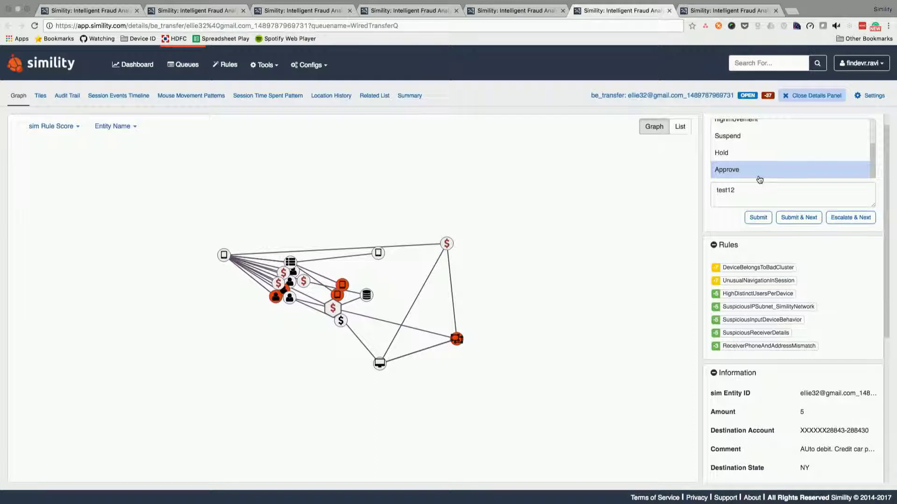
{"action": "scroll", "coordinate": [759, 179], "scroll_direction": "up", "scroll_amount": 4}
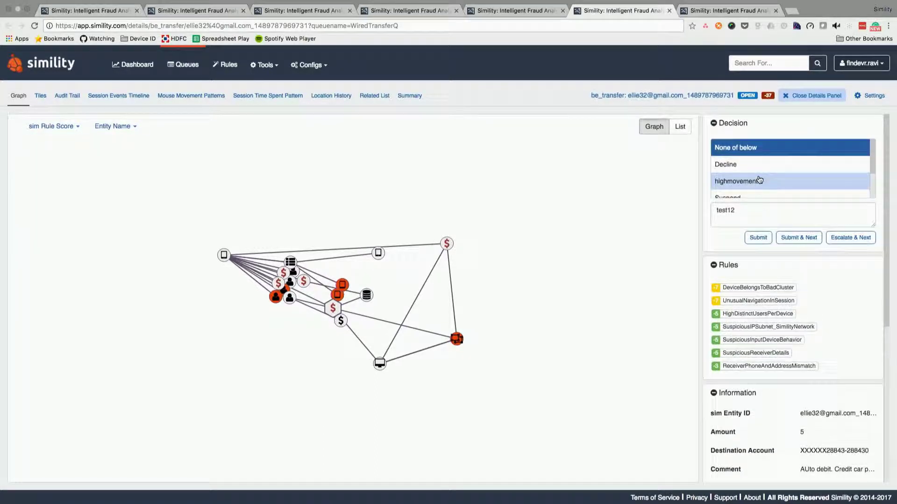
Step: In be_transfer pipeline config, tick 001.0_eid_string_related_signals, clear_ll, copy_dest_acc and device_ip_subnet
{"action": "left_click", "coordinate": [746, 12]}
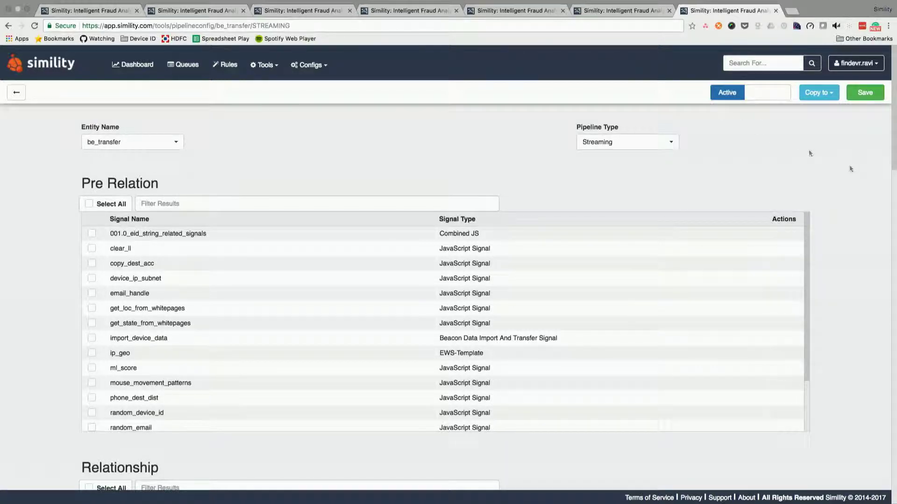
{"action": "scroll", "coordinate": [871, 256], "scroll_direction": "down", "scroll_amount": 3}
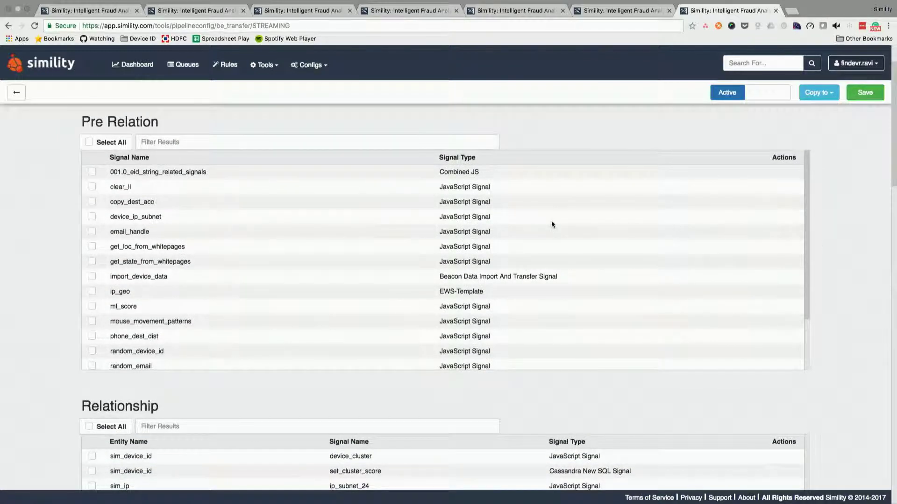
{"action": "left_click", "coordinate": [92, 173]}
{"action": "left_click", "coordinate": [93, 192]}
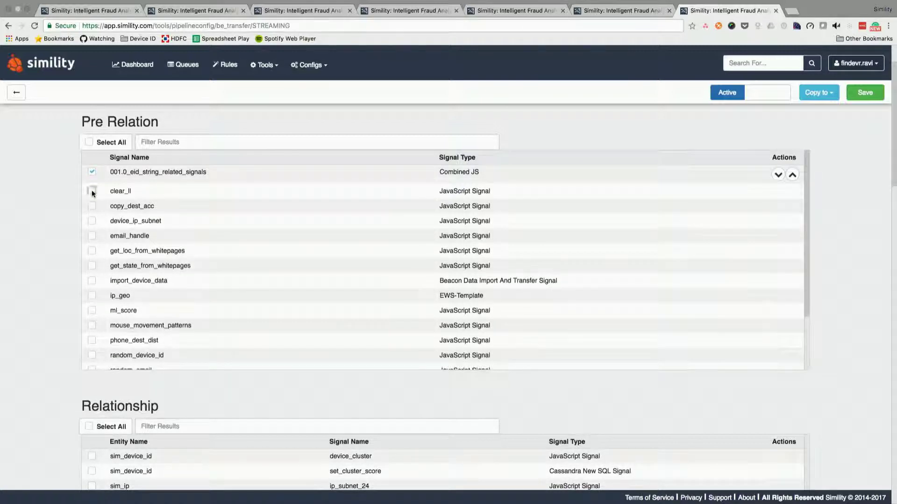
{"action": "left_click", "coordinate": [93, 213]}
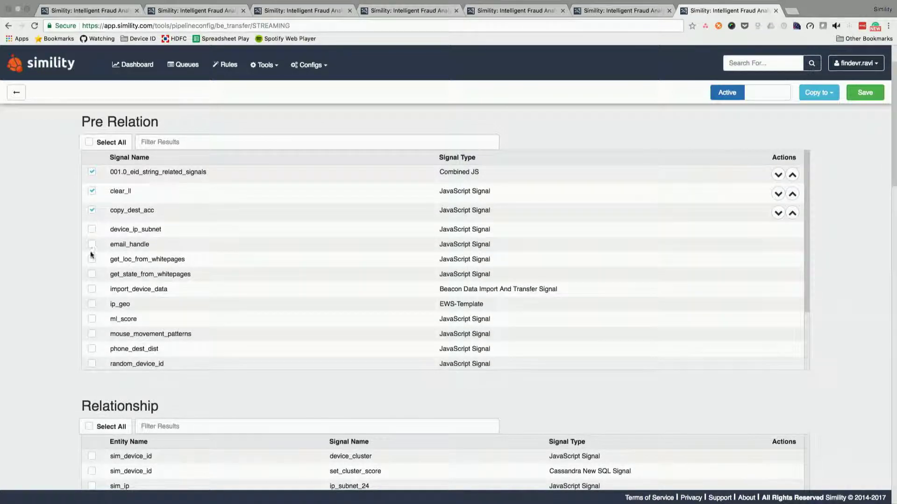
{"action": "left_click", "coordinate": [92, 229]}
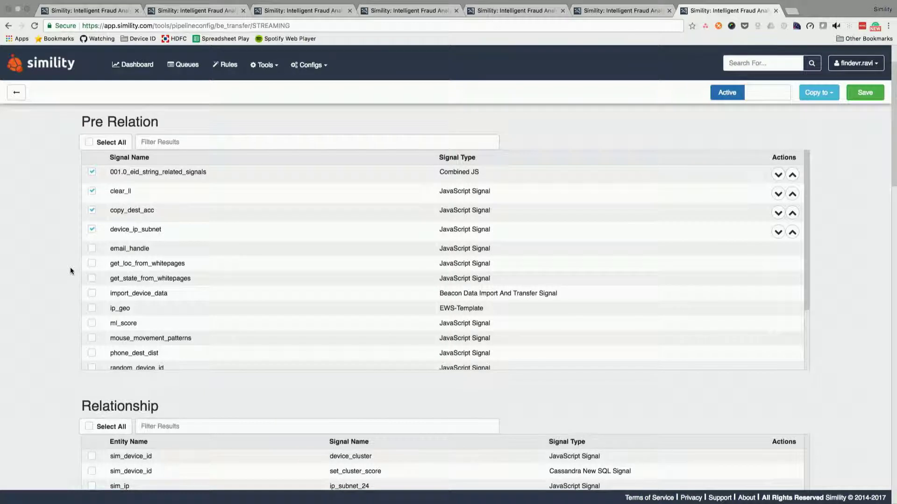
{"action": "scroll", "coordinate": [70, 271], "scroll_direction": "down", "scroll_amount": 3}
{"action": "scroll", "coordinate": [70, 271], "scroll_direction": "up", "scroll_amount": 3}
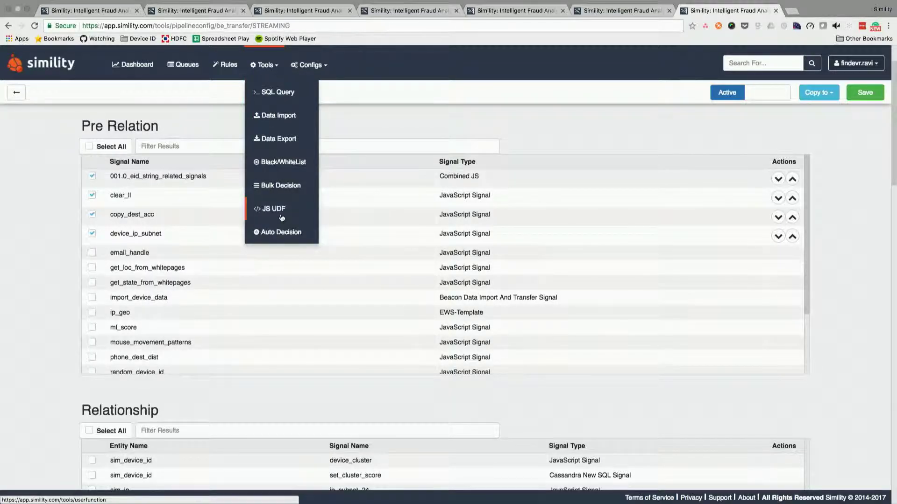
Step: Open Tools > JS UDF in a new browser tab and bring it forward
{"action": "left_click", "coordinate": [224, 65], "text": "super"}
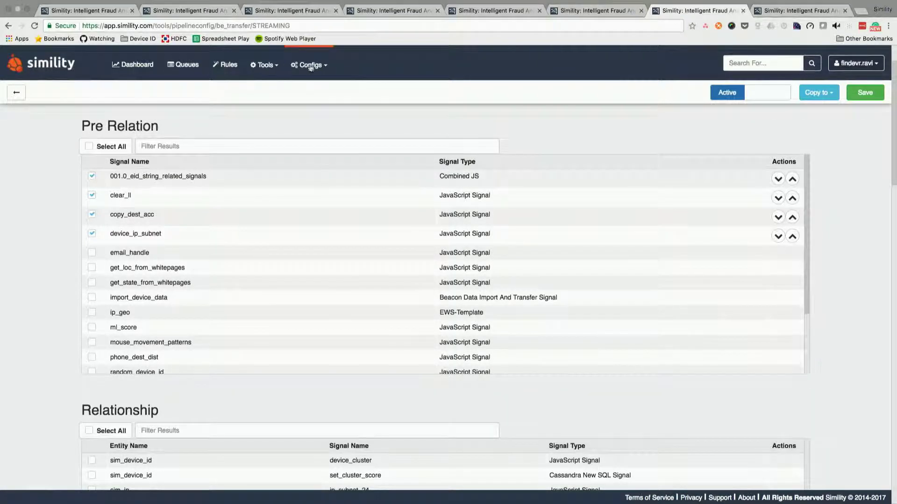
{"action": "left_click", "coordinate": [264, 65]}
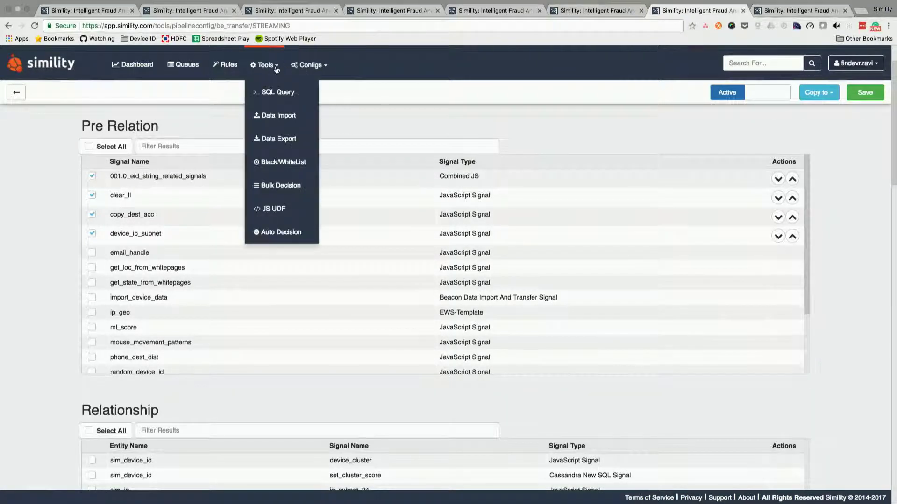
{"action": "left_click", "coordinate": [293, 211], "text": "super"}
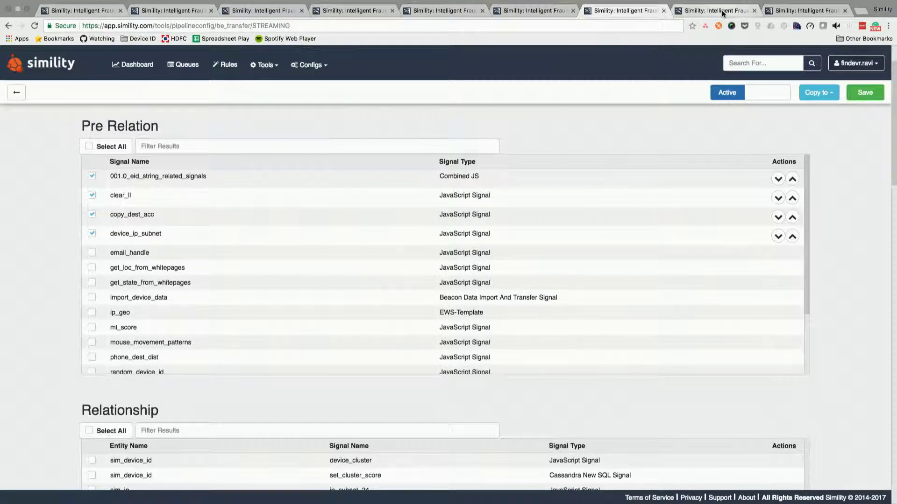
{"action": "left_click_drag", "start_coordinate": [722, 13], "coordinate": [810, 11]}
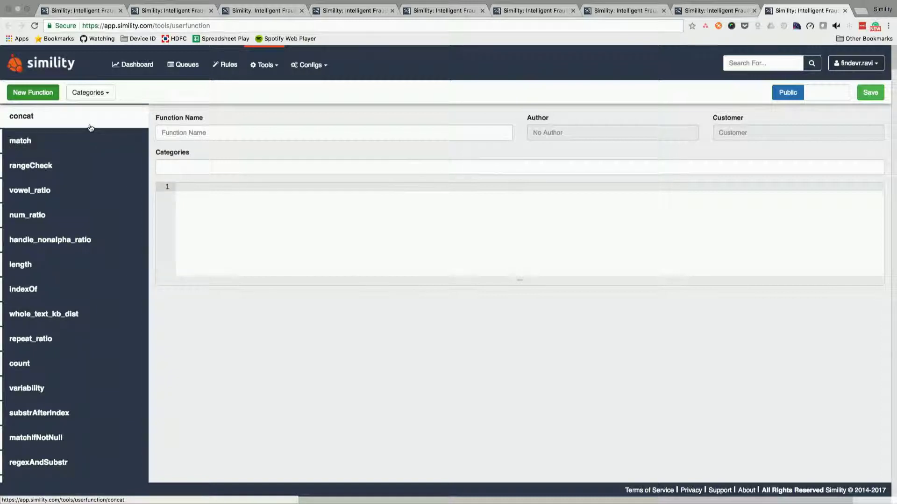
Step: View the concat function, then open repeat_ratio and scroll through its code
{"action": "left_click", "coordinate": [90, 127]}
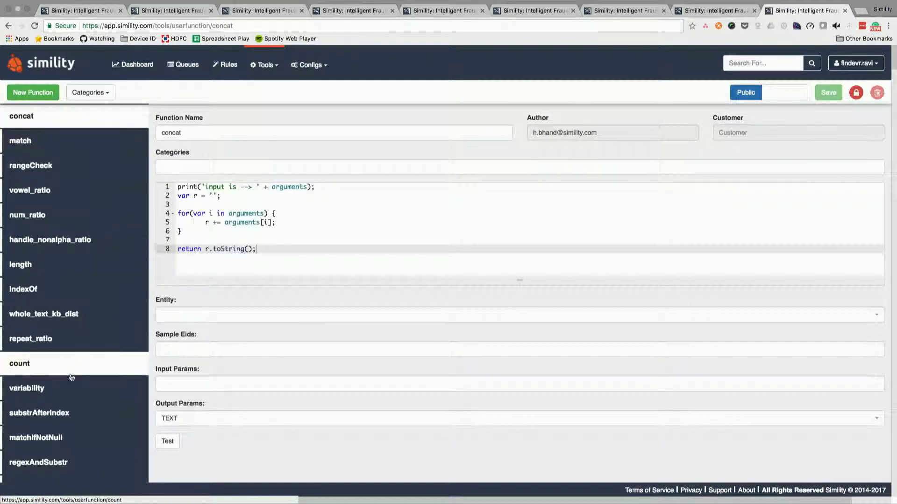
{"action": "left_click", "coordinate": [72, 344]}
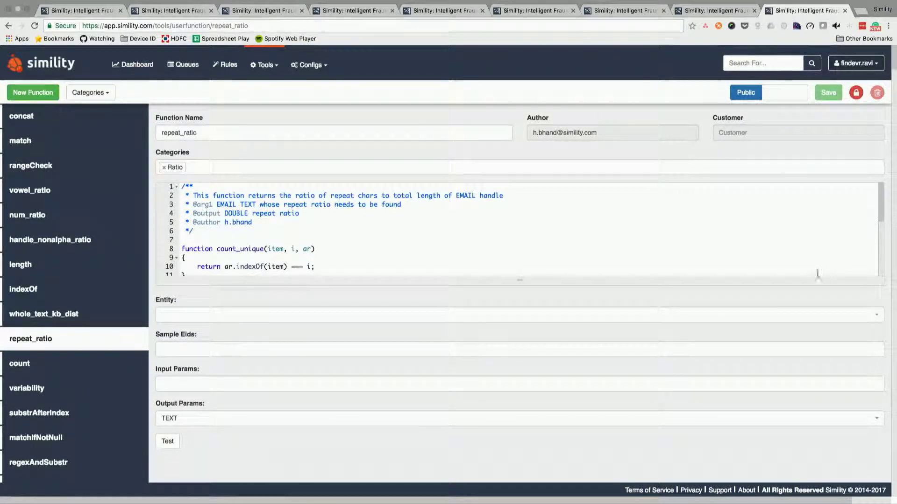
{"action": "scroll", "coordinate": [836, 270], "scroll_direction": "down", "scroll_amount": 3}
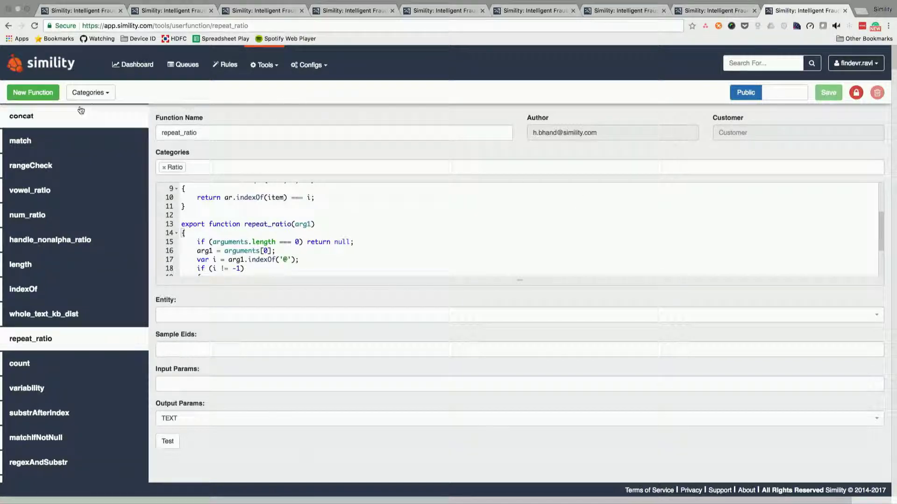
Step: Start a New Function, reopen repeat_ratio's code, then go to the be_transfer Rules list
{"action": "left_click", "coordinate": [42, 96]}
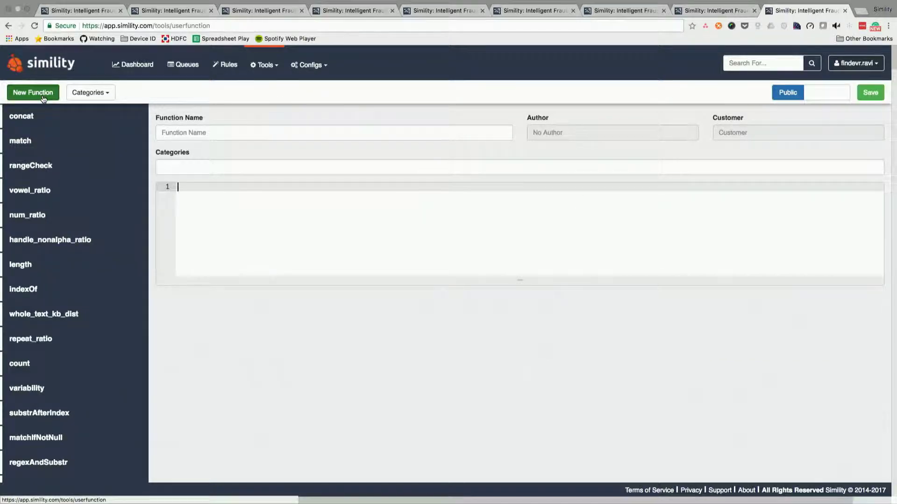
{"action": "left_click", "coordinate": [54, 341]}
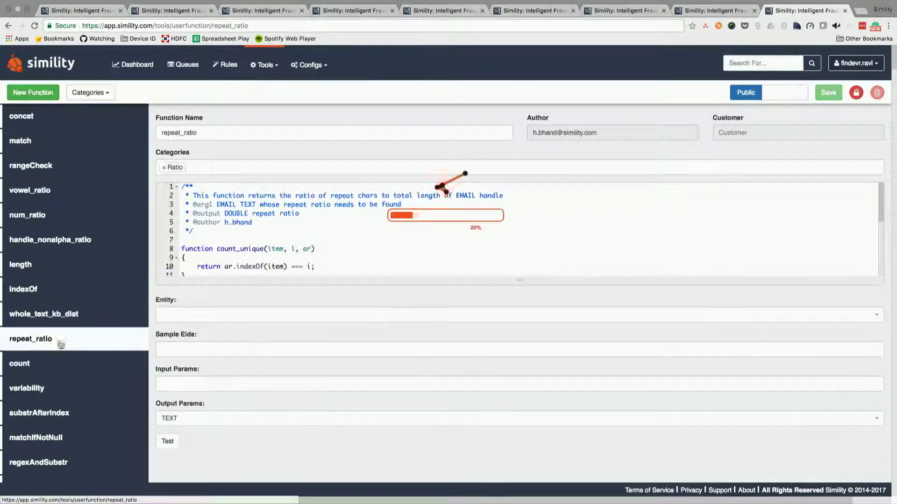
{"action": "scroll", "coordinate": [402, 198], "scroll_direction": "down", "scroll_amount": 5}
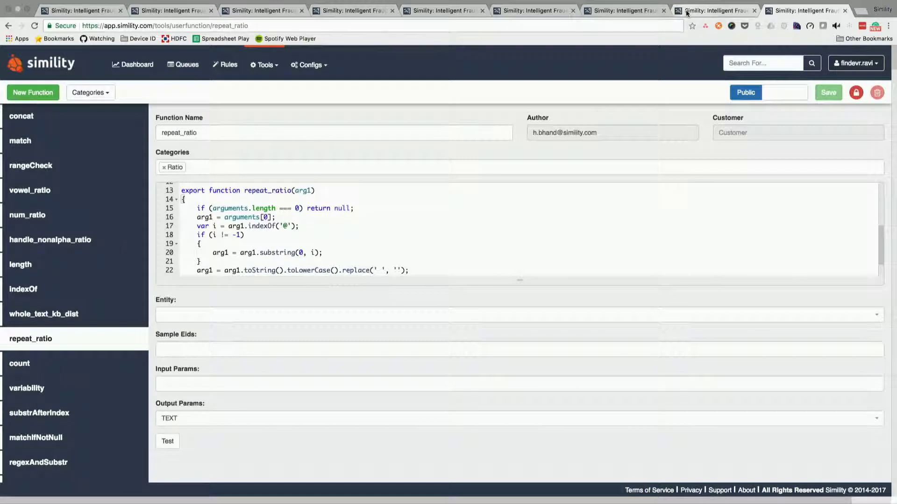
{"action": "left_click", "coordinate": [720, 14]}
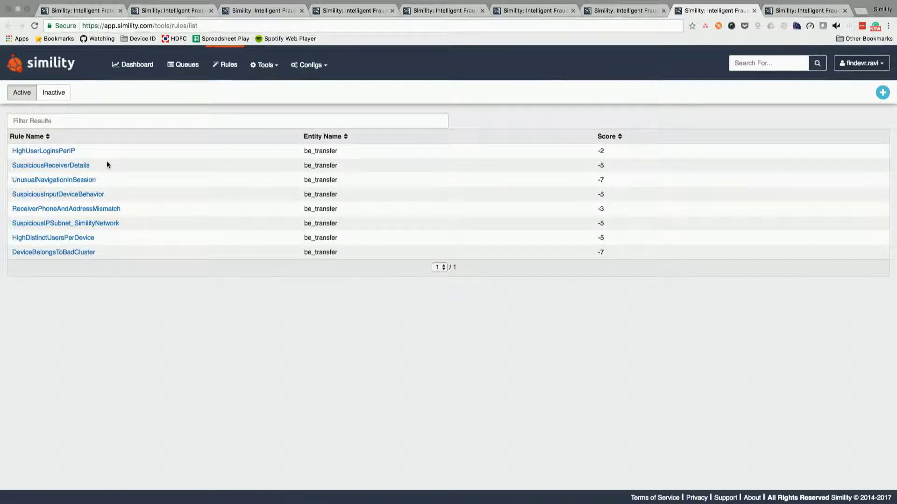
Step: Open SuspiciousReceiverDetails in a new tab and add a blank third condition
{"action": "left_click", "coordinate": [76, 166], "text": "super"}
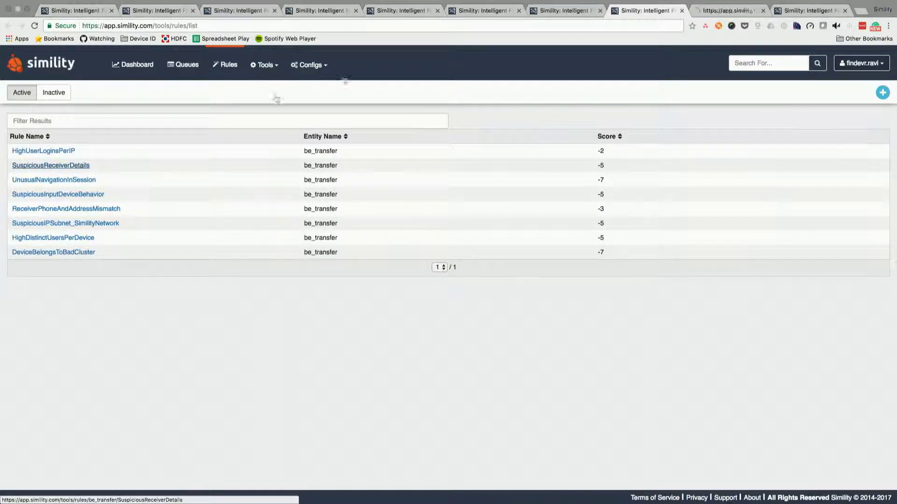
{"action": "left_click", "coordinate": [702, 12]}
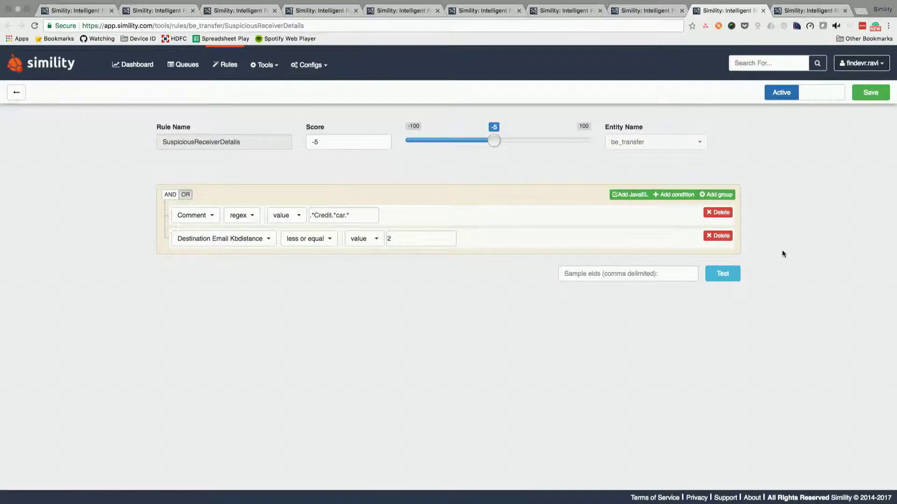
{"action": "left_click", "coordinate": [672, 196]}
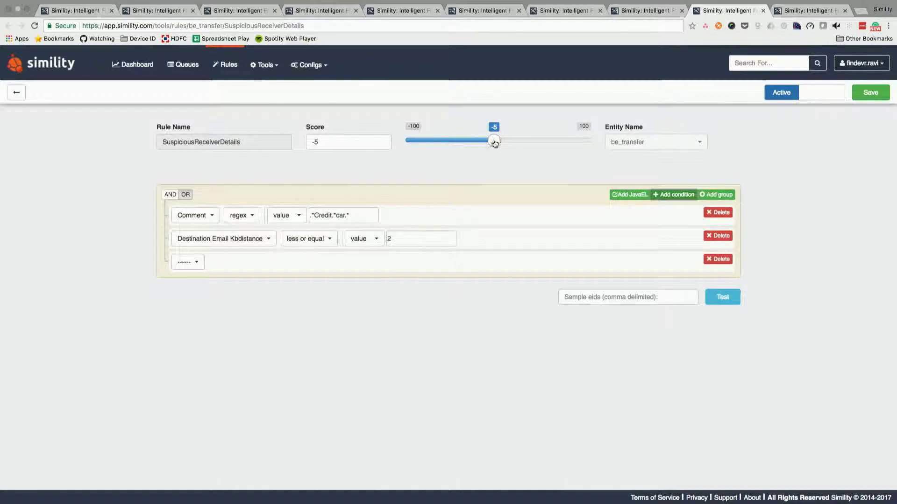
Step: Set the rule score to -31 and run Test, surfacing the blank condition's validation error
{"action": "left_click_drag", "start_coordinate": [494, 141], "coordinate": [471, 143]}
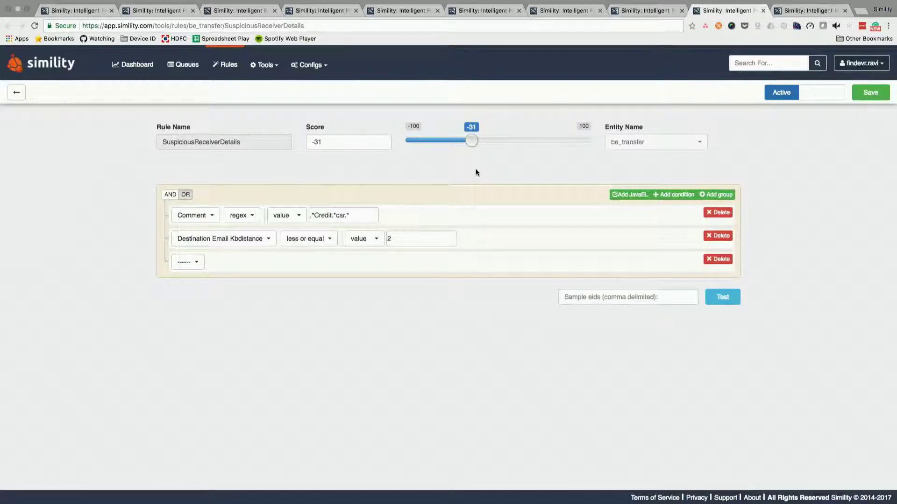
{"action": "left_click", "coordinate": [730, 297]}
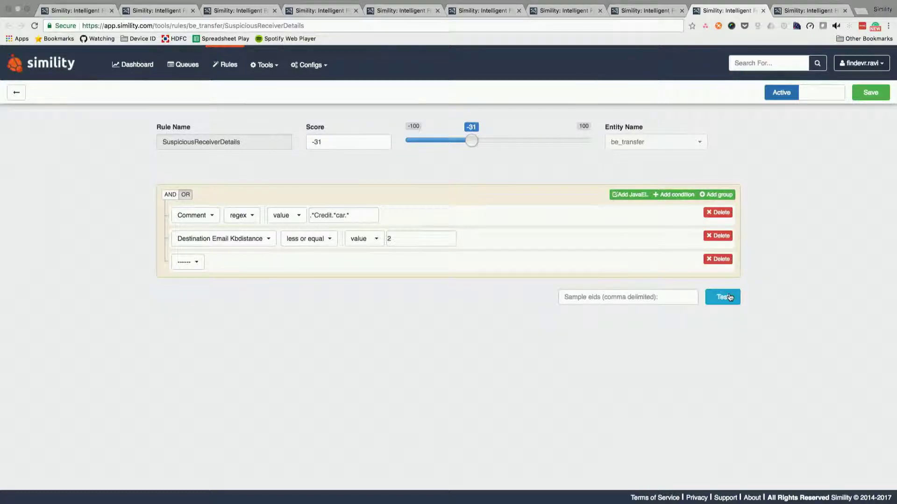
{"action": "left_click", "coordinate": [729, 298]}
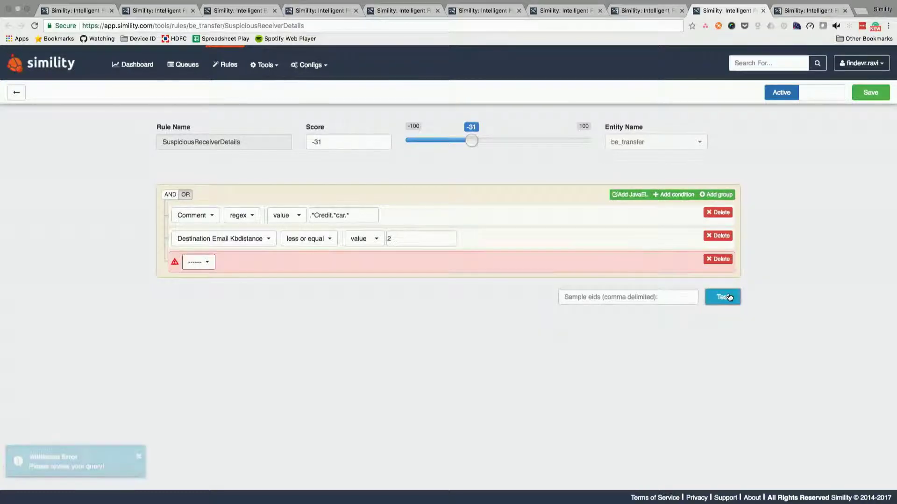